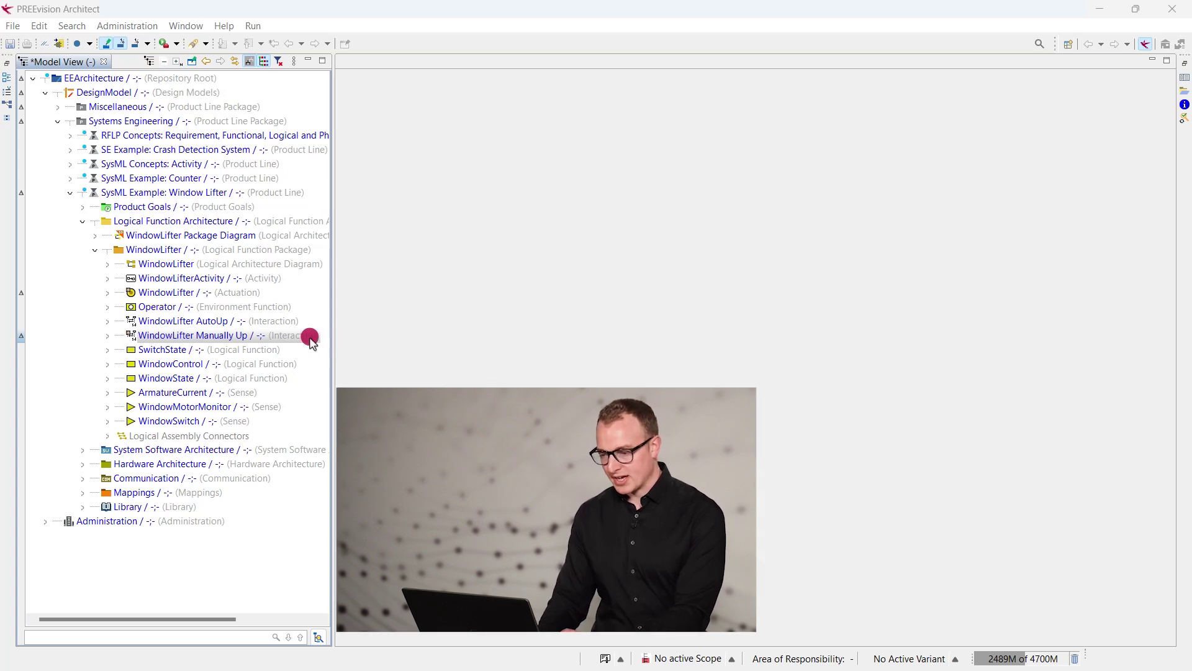
- Open the WindowLifter Manually Up diagram and add a lifeline representing WindowLifter (Actuation)
{"action": "double_click", "coordinate": [244, 338]}
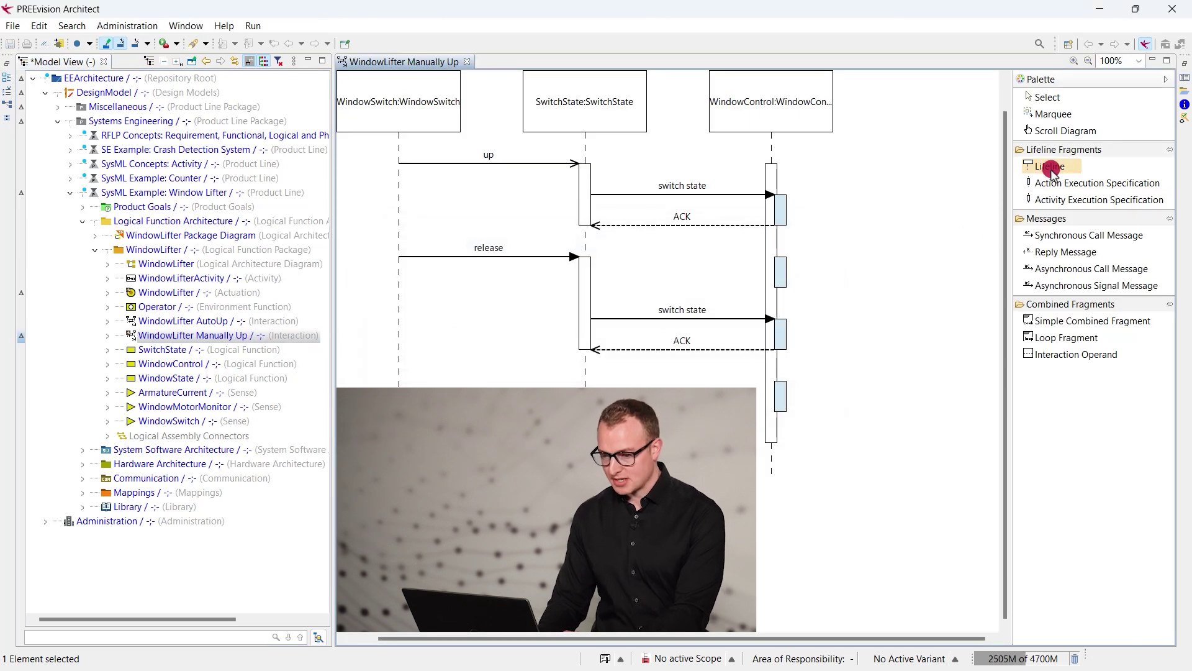
{"action": "left_click", "coordinate": [896, 96]}
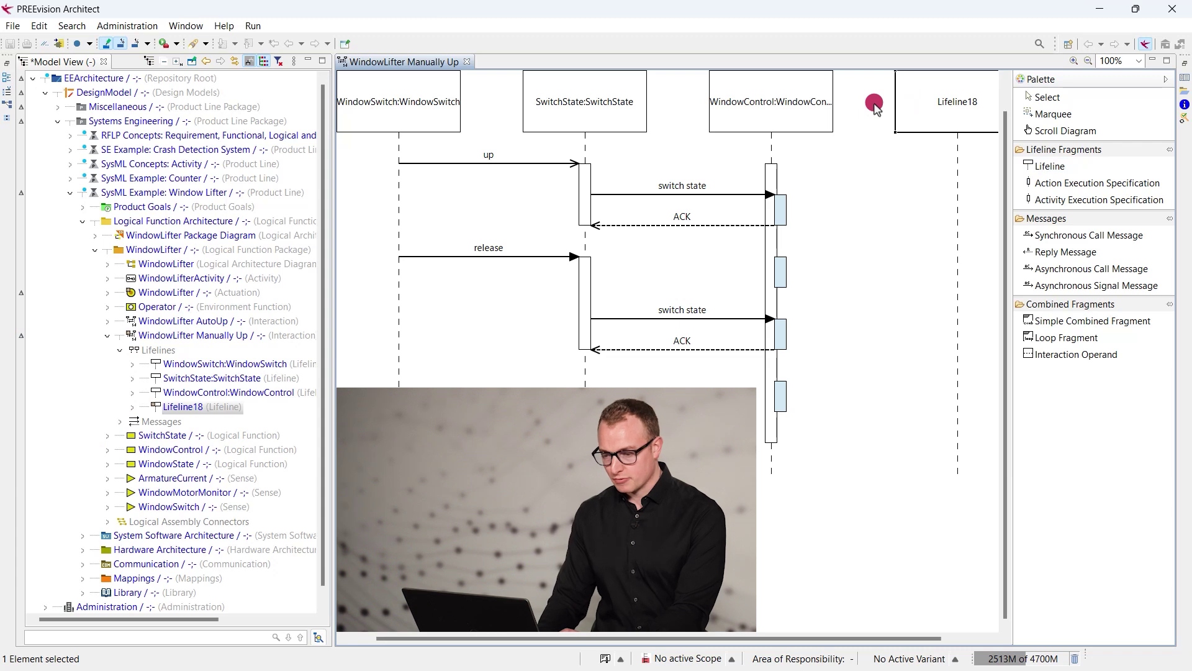
{"action": "left_click_drag", "start_coordinate": [181, 296], "coordinate": [259, 283]}
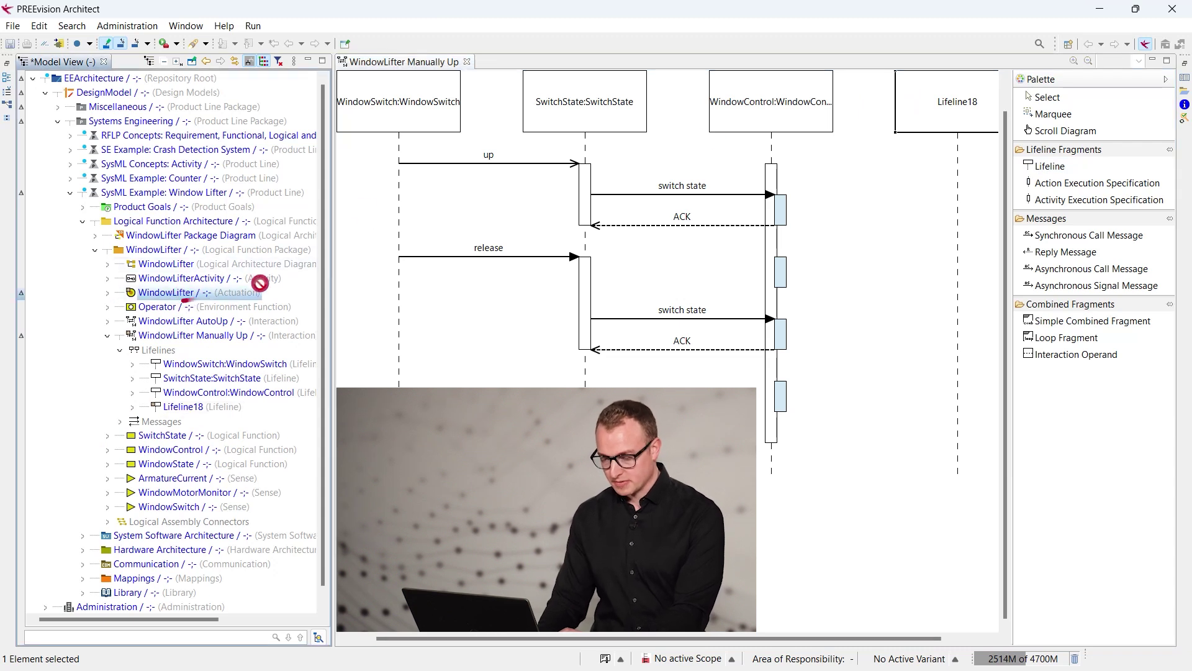
{"action": "left_click_drag", "start_coordinate": [872, 137], "coordinate": [949, 110]}
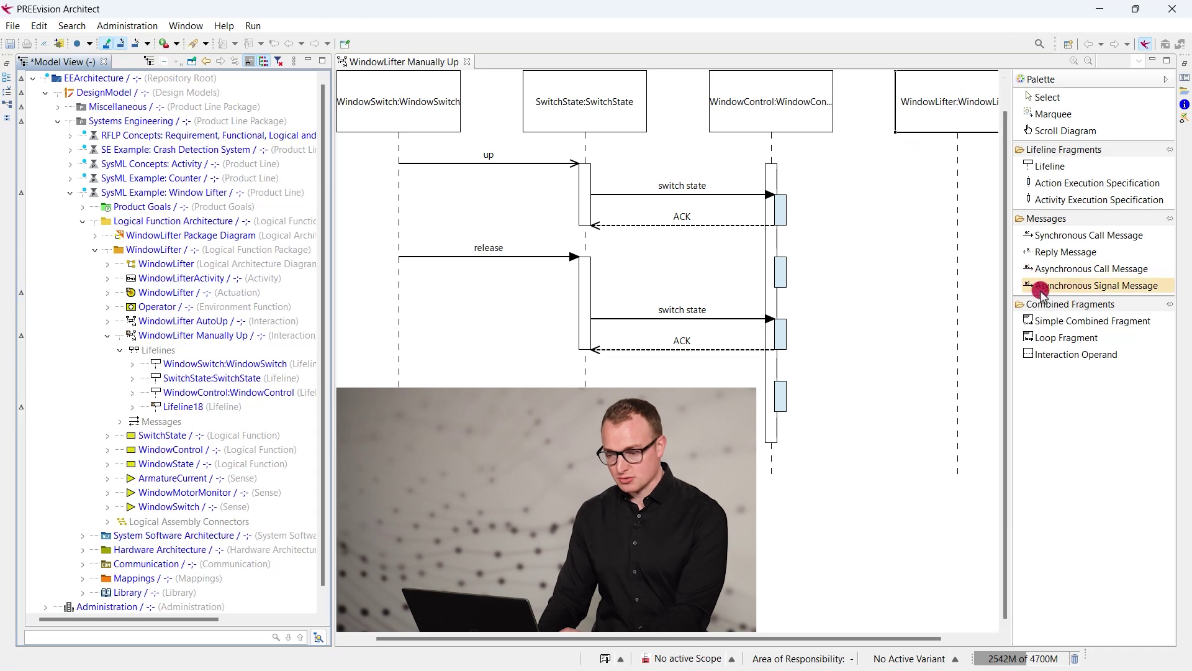
- Add an activation on WindowLifter and draw two asynchronous signal messages from WindowControl to it
{"action": "left_click_drag", "start_coordinate": [1065, 199], "coordinate": [961, 243]}
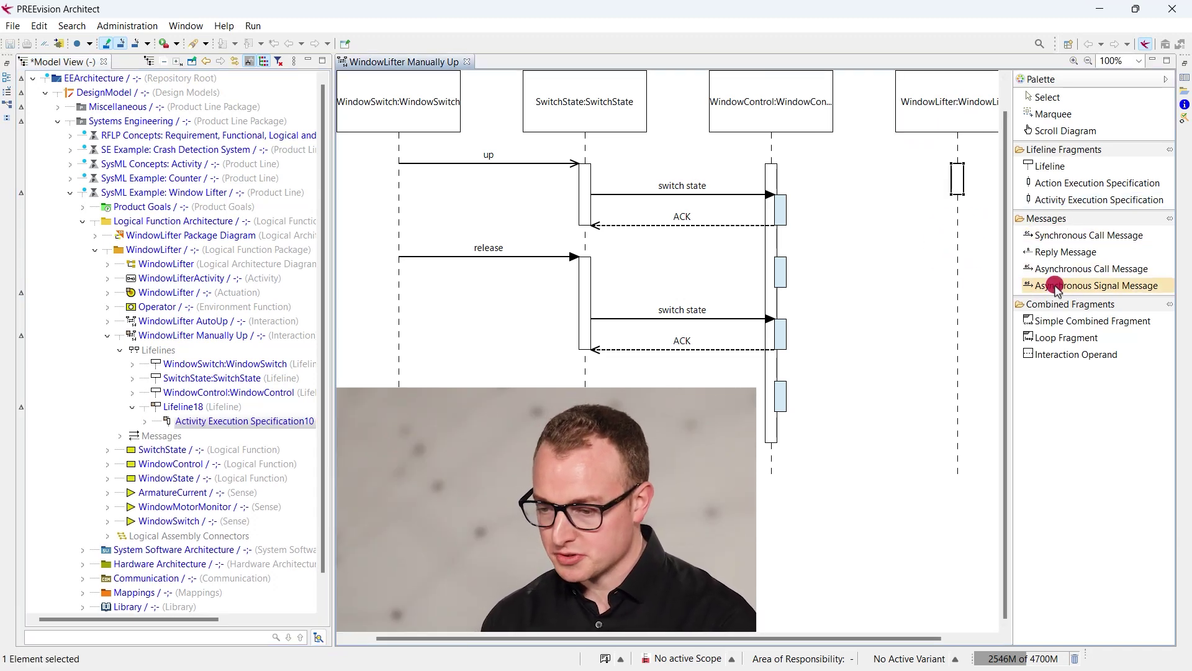
{"action": "left_click_drag", "start_coordinate": [784, 273], "coordinate": [857, 216]}
{"action": "left_click_drag", "start_coordinate": [959, 168], "coordinate": [958, 169]}
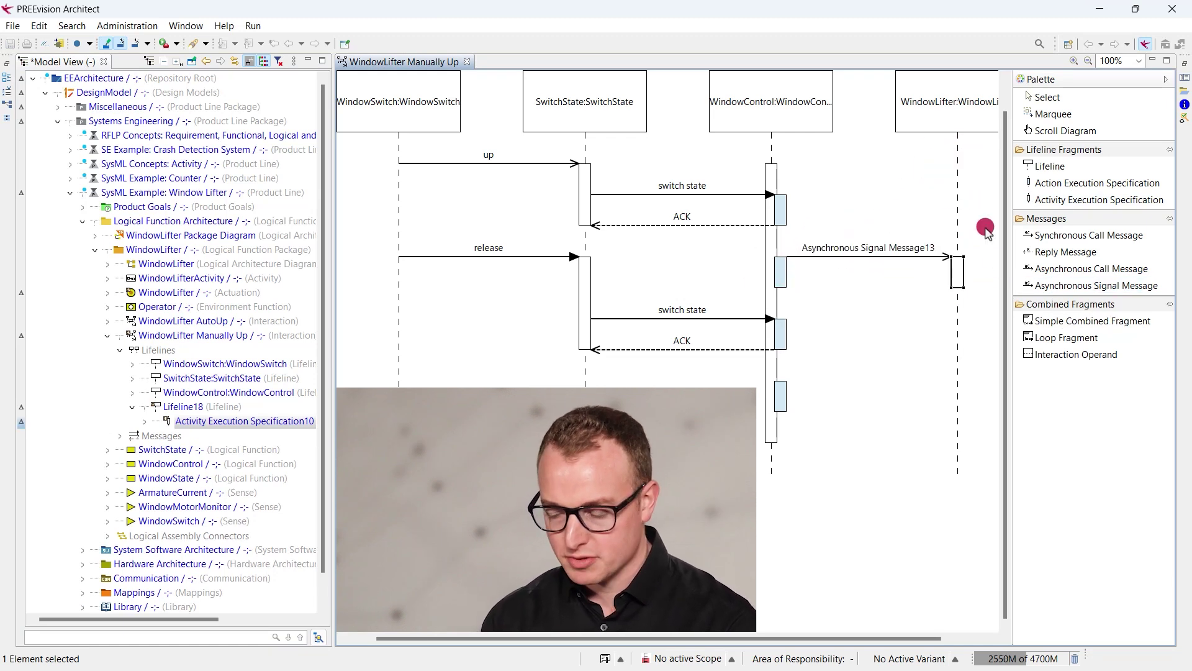
{"action": "left_click_drag", "start_coordinate": [1050, 286], "coordinate": [860, 351]}
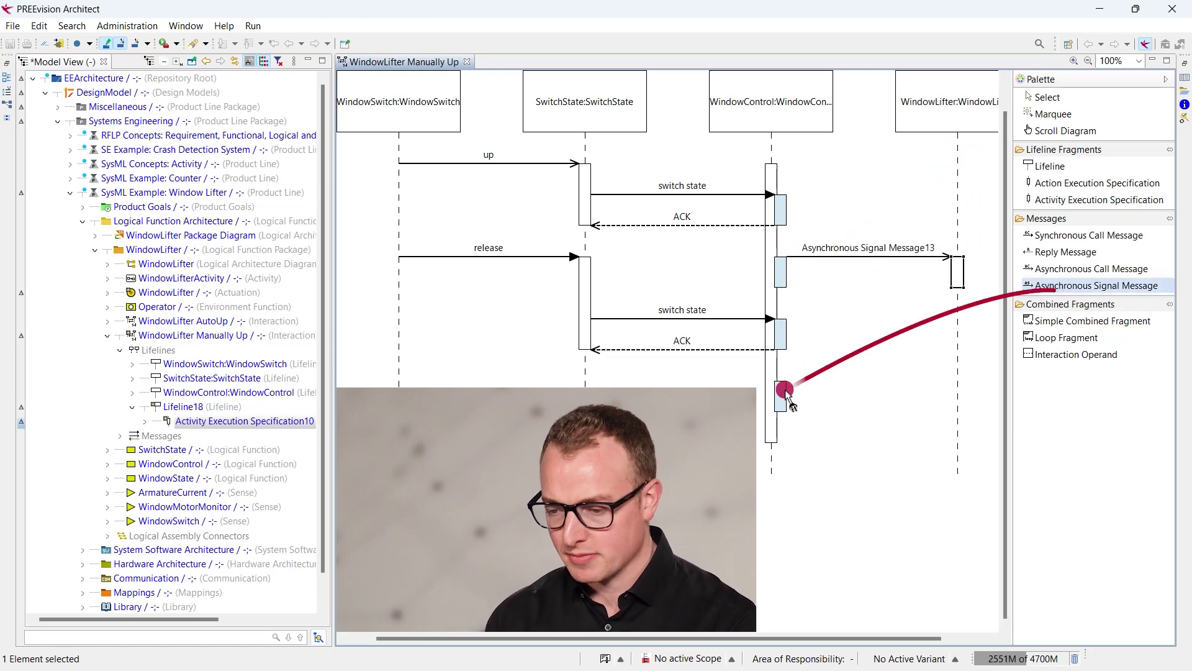
{"action": "left_click_drag", "start_coordinate": [786, 394], "coordinate": [784, 392]}
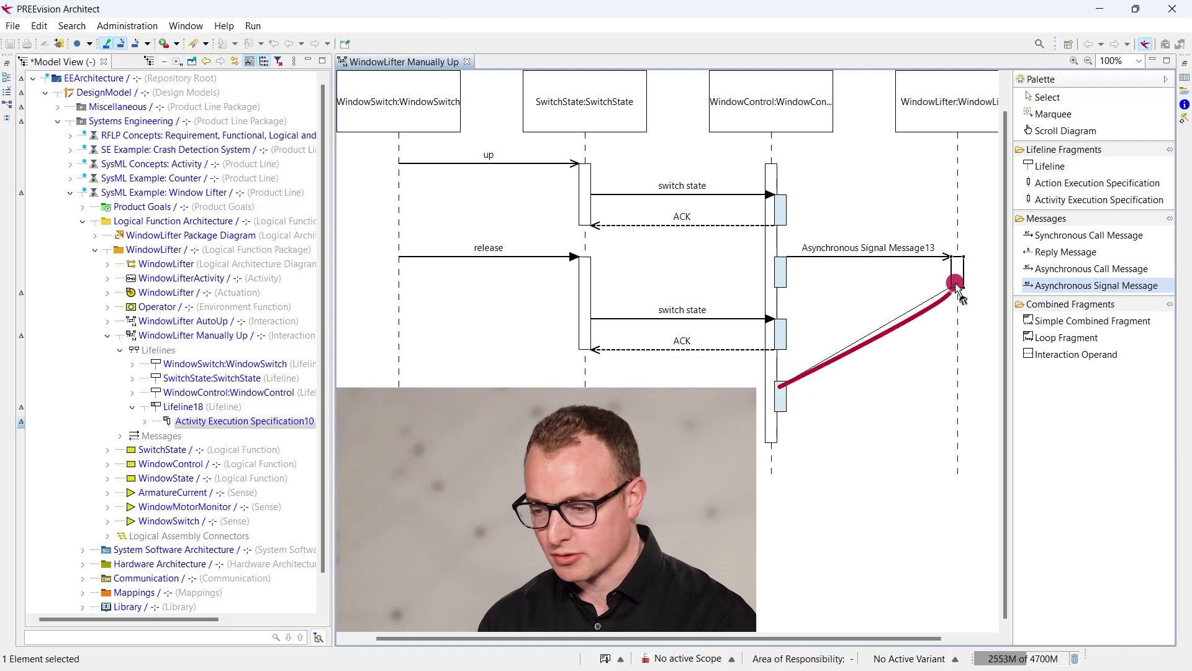
{"action": "left_click_drag", "start_coordinate": [957, 286], "coordinate": [955, 282]}
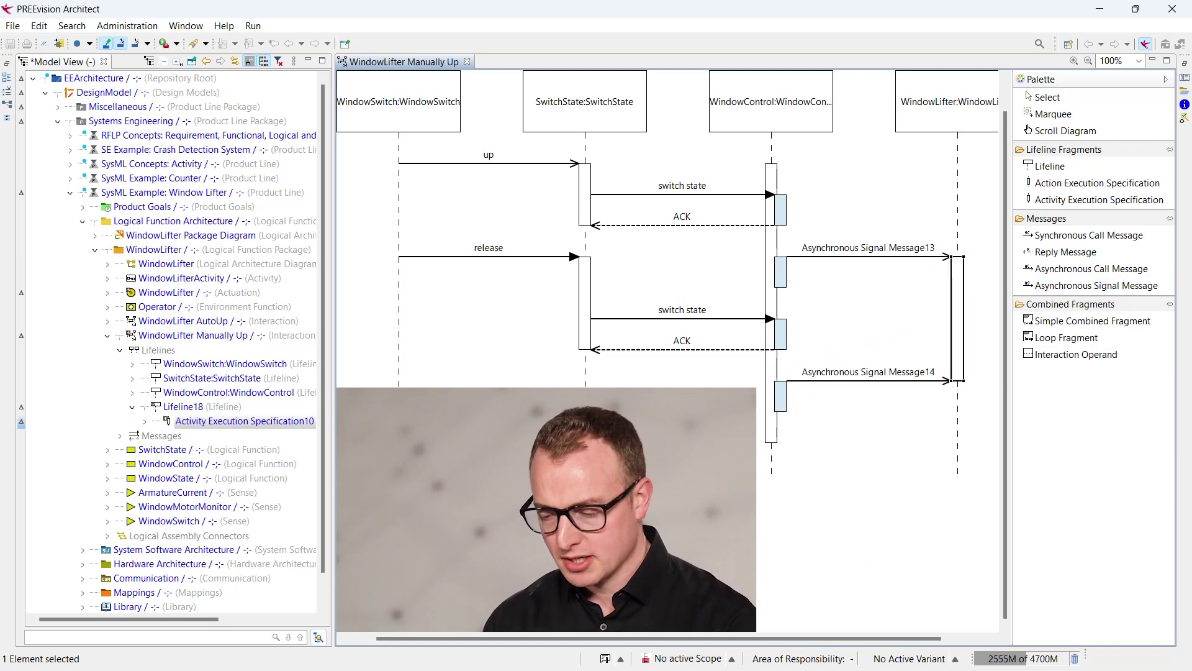
{"action": "double_click", "coordinate": [239, 321]}
- Select the loop fragment and then the alt fragment in the WindowLifter AutoUp diagram
{"action": "left_click", "coordinate": [364, 280]}
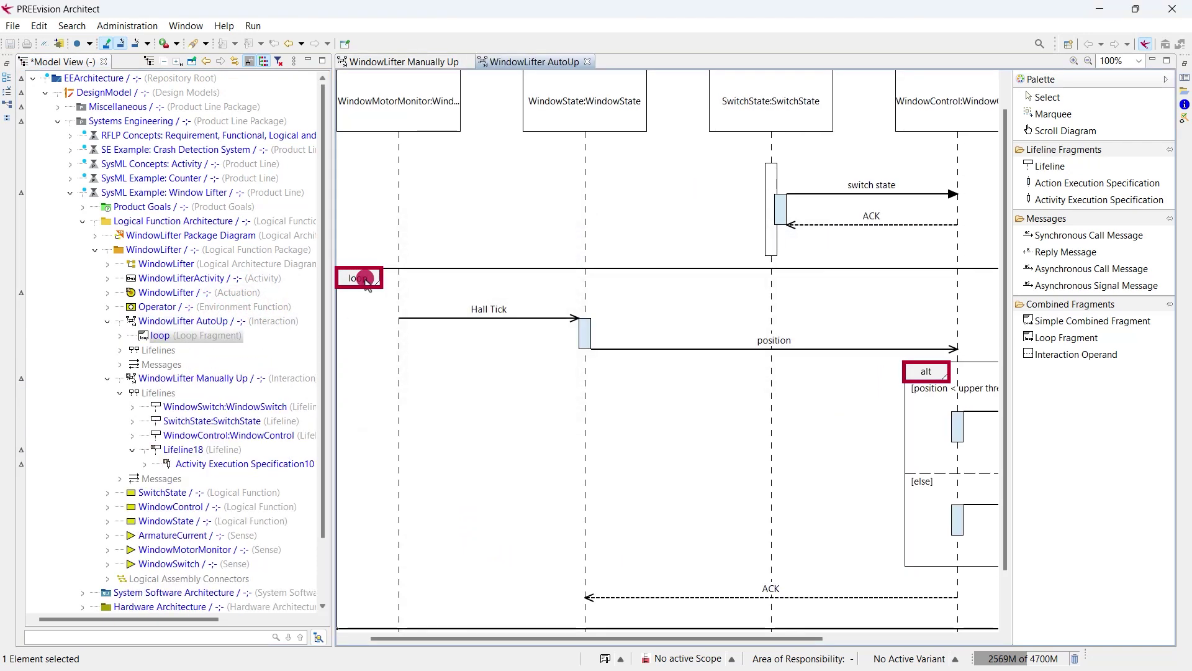
{"action": "left_click", "coordinate": [939, 373]}
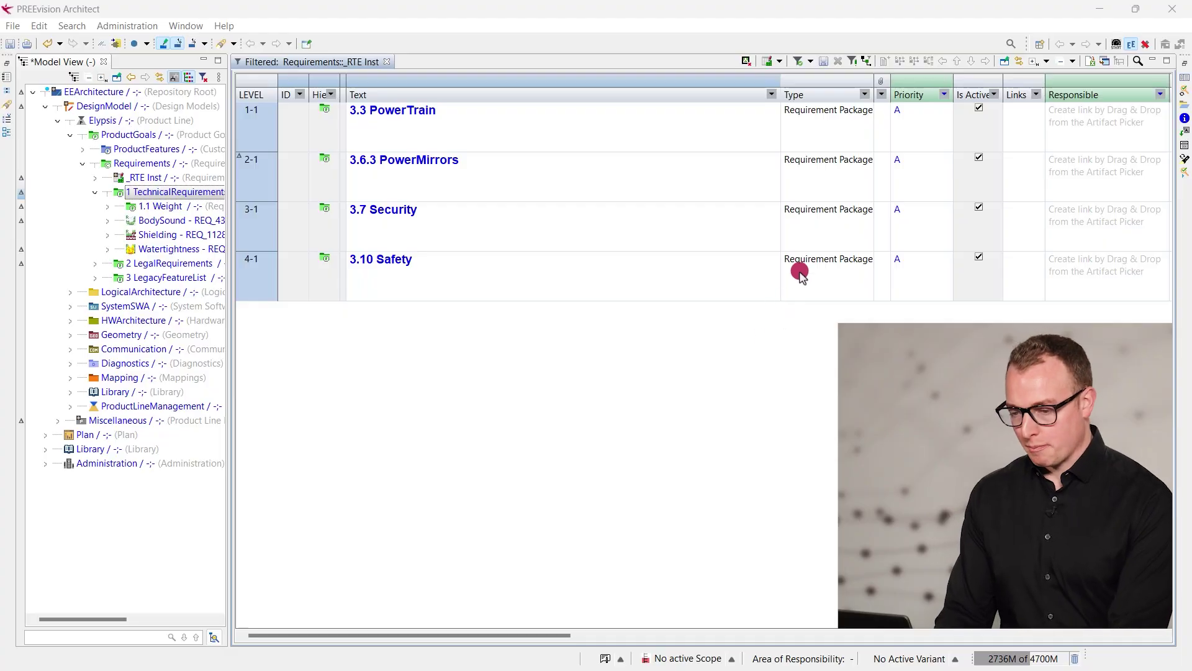
- Define an OR group holding Priority B and Priority A conditions alongside Responsible, then apply the filter
{"action": "left_click", "coordinate": [855, 61]}
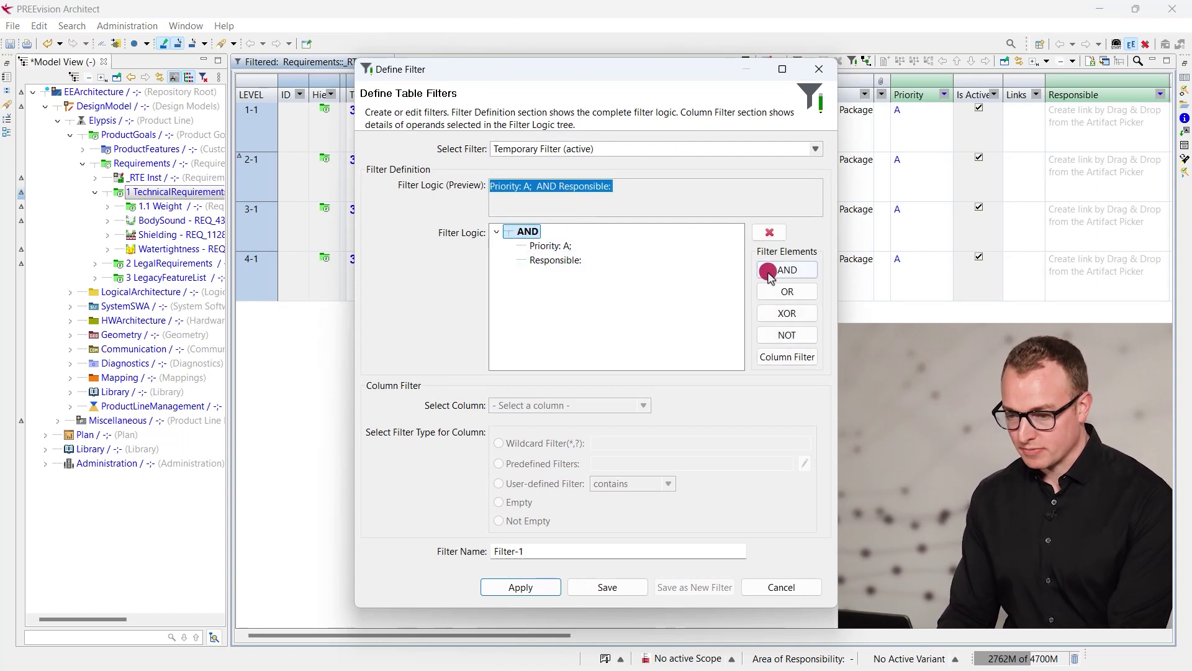
{"action": "left_click", "coordinate": [770, 355]}
{"action": "left_click", "coordinate": [643, 404]}
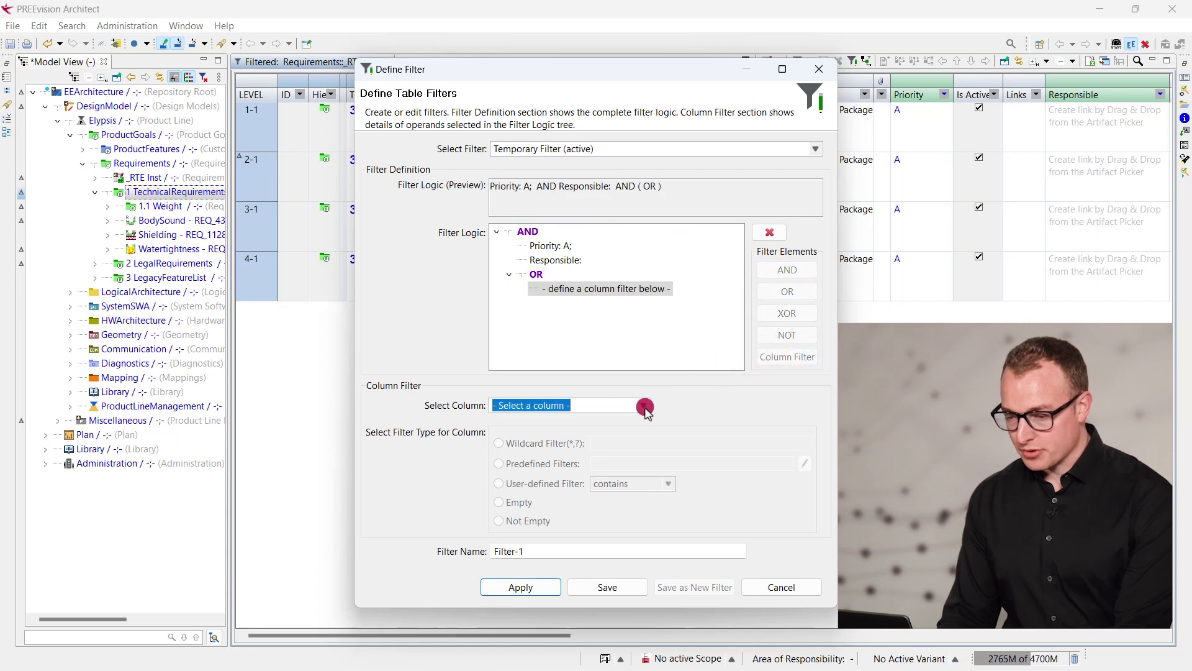
{"action": "left_click", "coordinate": [522, 470]}
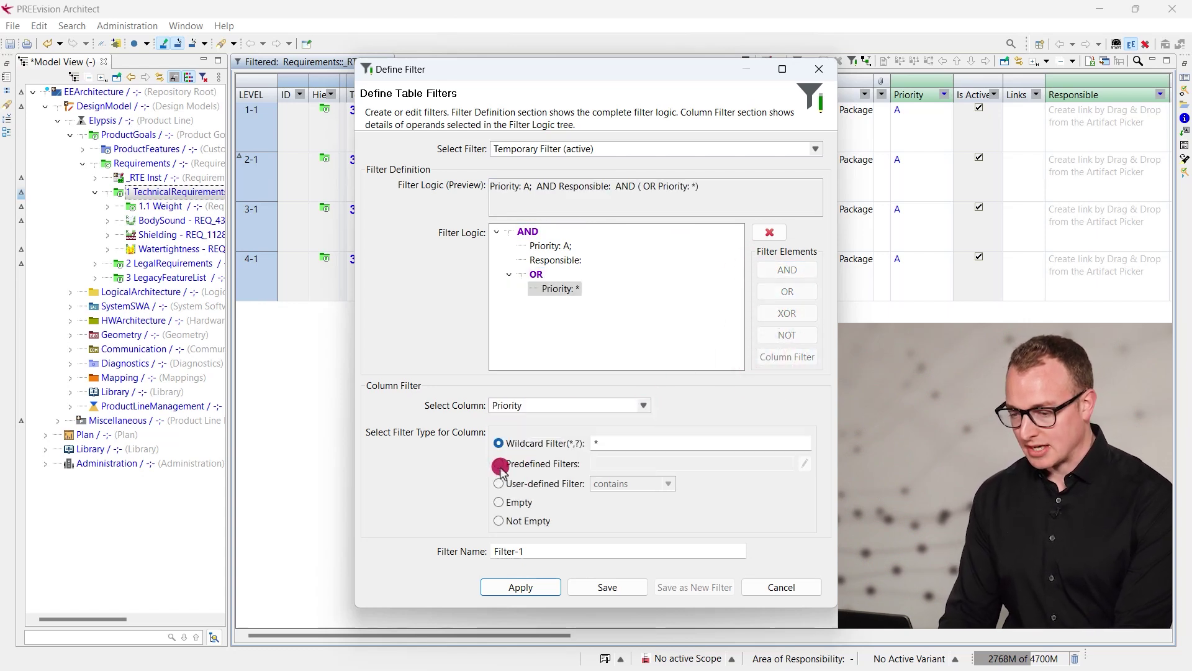
{"action": "left_click", "coordinate": [501, 465]}
{"action": "left_click", "coordinate": [804, 464]}
{"action": "left_click", "coordinate": [605, 554]}
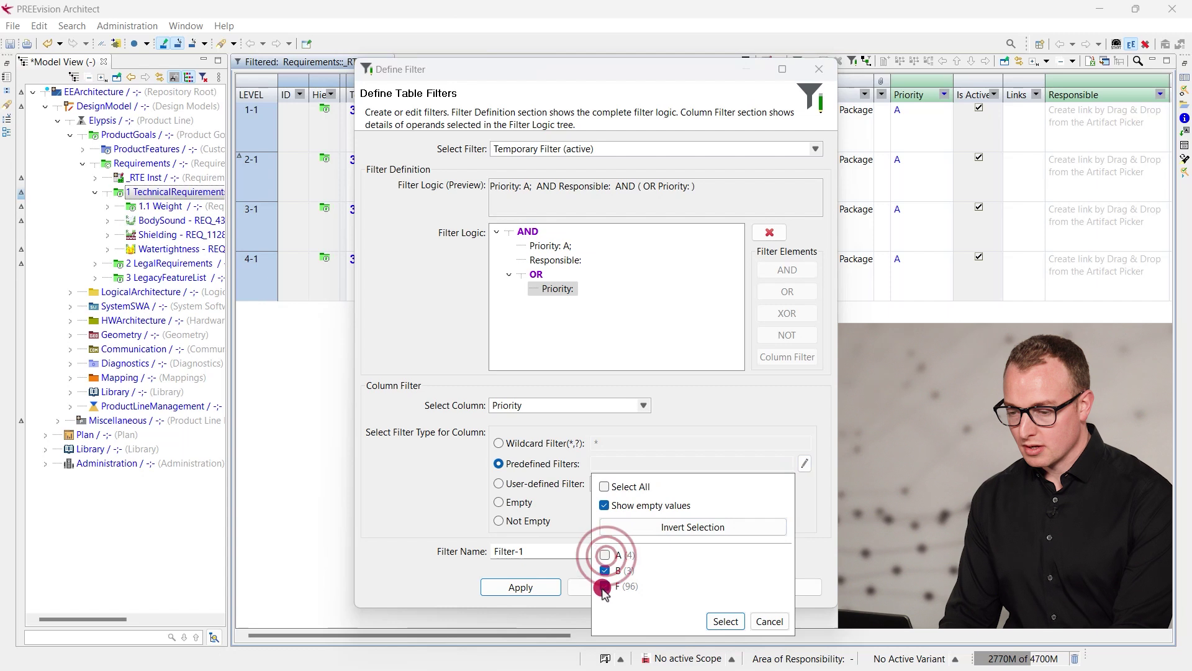
{"action": "left_click", "coordinate": [603, 587]}
{"action": "left_click", "coordinate": [725, 621]}
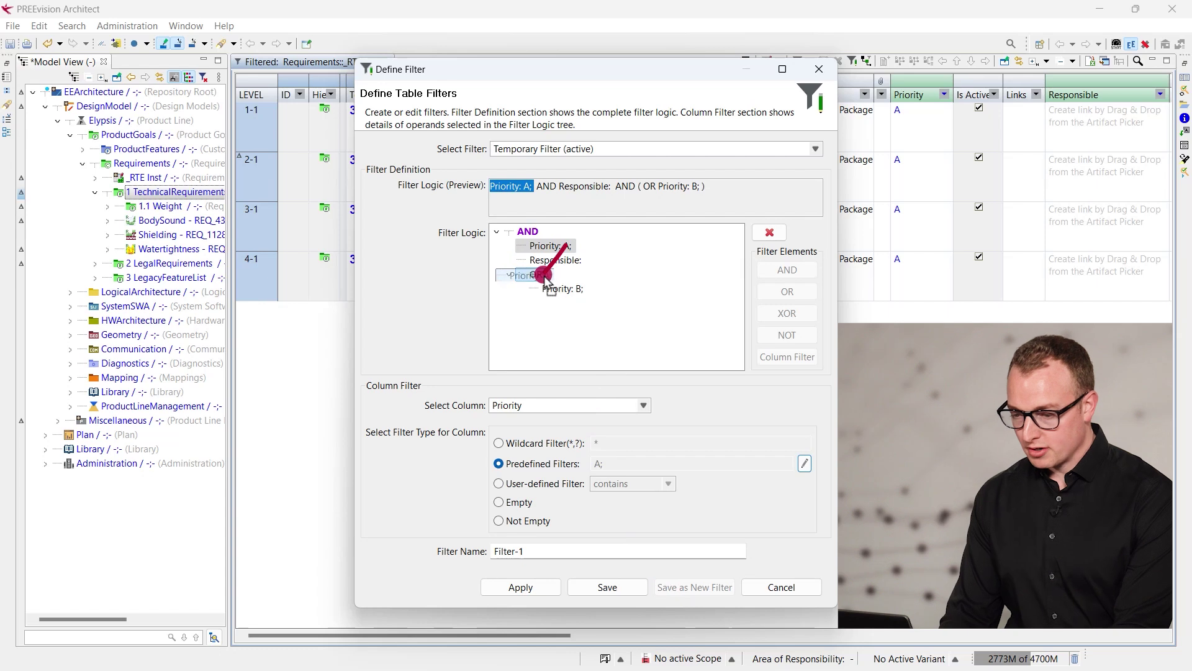
{"action": "left_click_drag", "start_coordinate": [545, 278], "coordinate": [545, 280]}
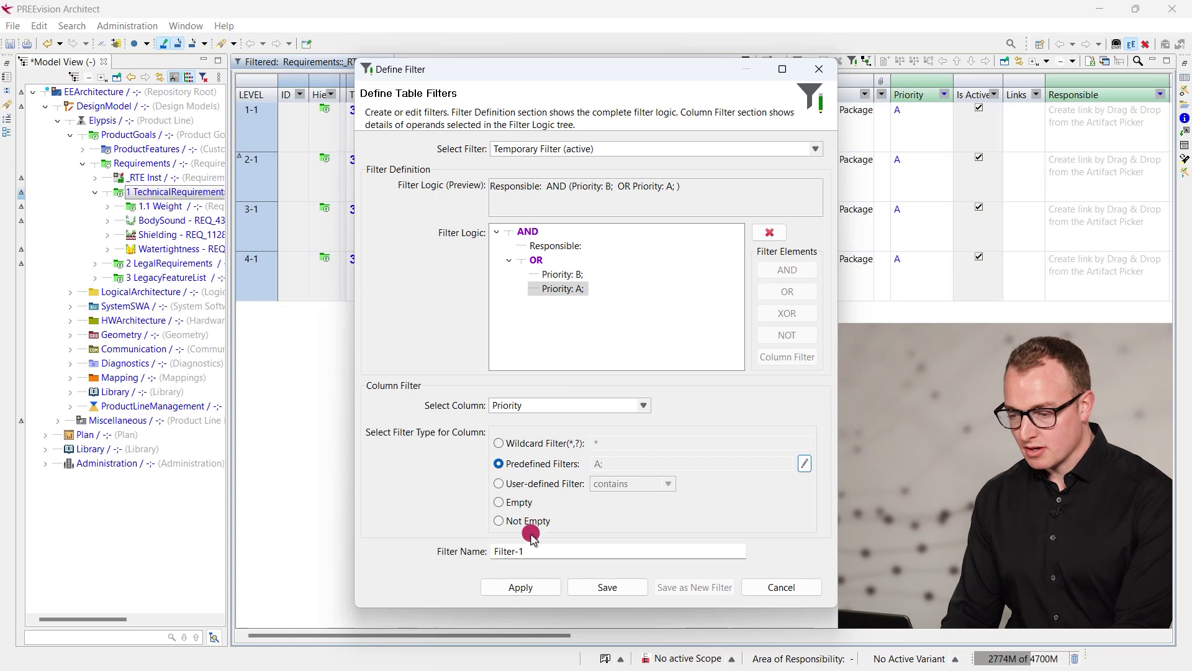
{"action": "left_click", "coordinate": [521, 587]}
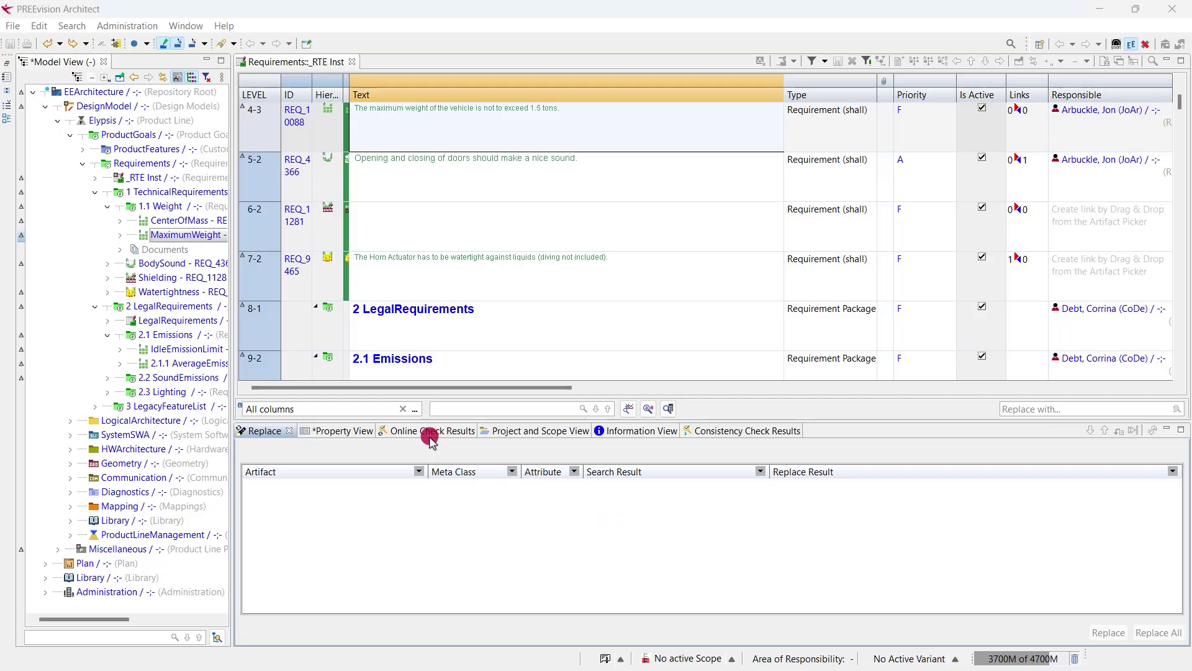
- Search the Text - Description attribute for 'maximum' and replace it with 'minimum' in MaximumWeight
{"action": "left_click", "coordinate": [415, 410]}
{"action": "left_click", "coordinate": [878, 410]}
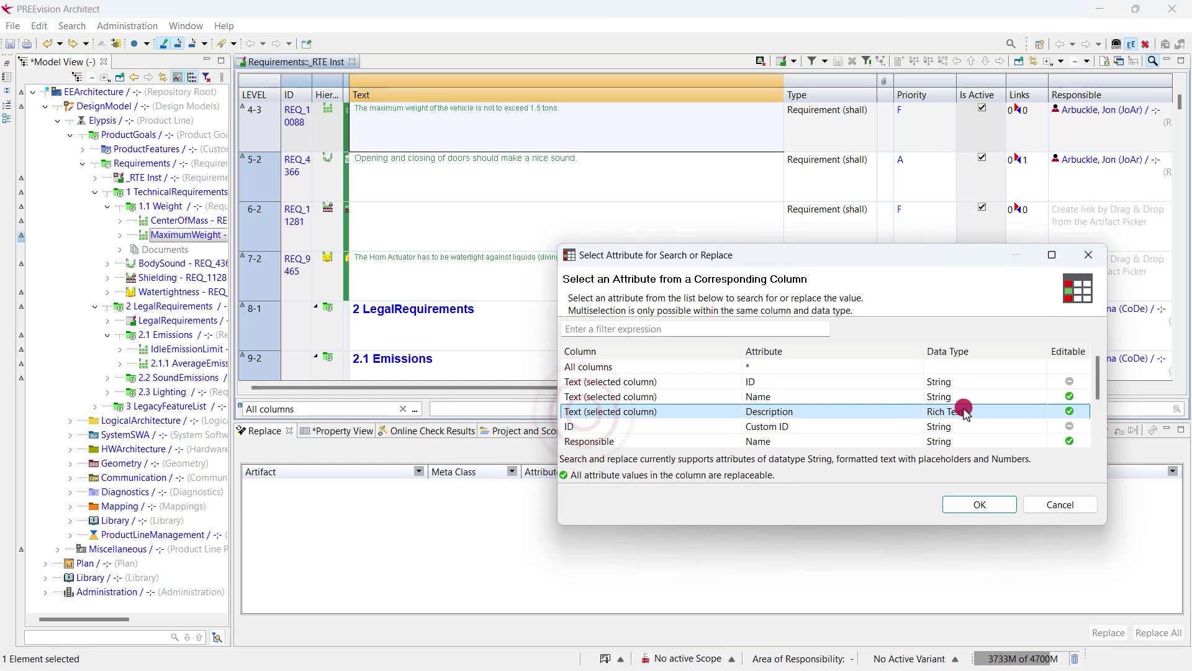
{"action": "left_click", "coordinate": [980, 504]}
{"action": "left_click", "coordinate": [553, 409]}
{"action": "type", "text": "maximum"}
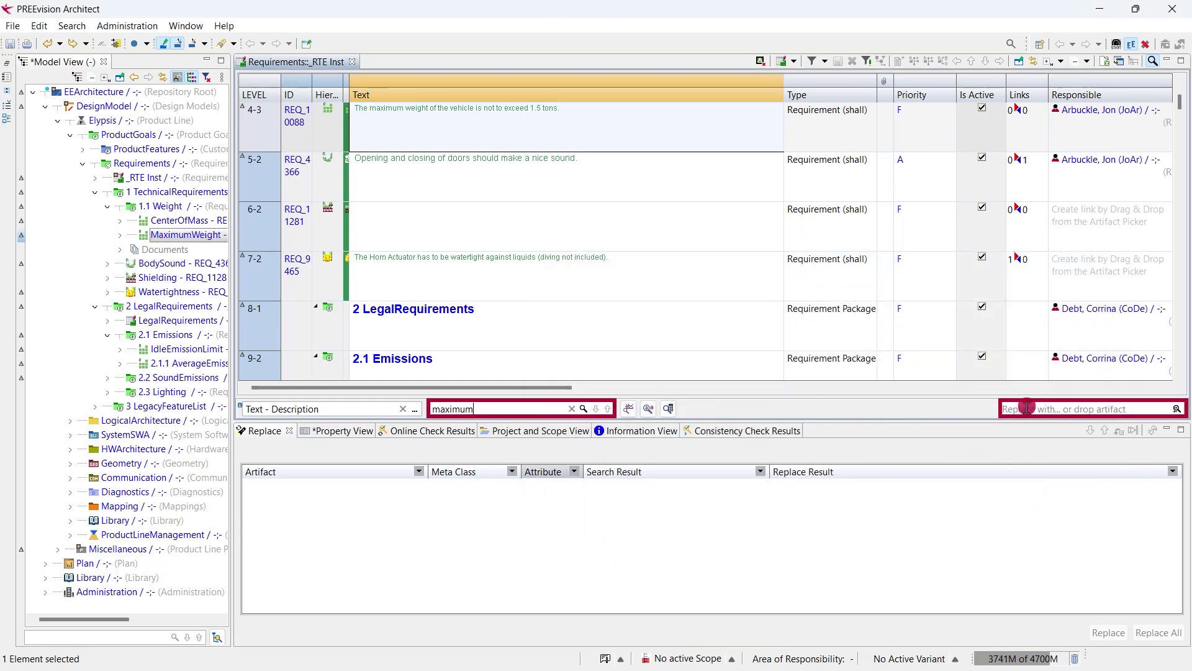
{"action": "type", "text": "inimum"}
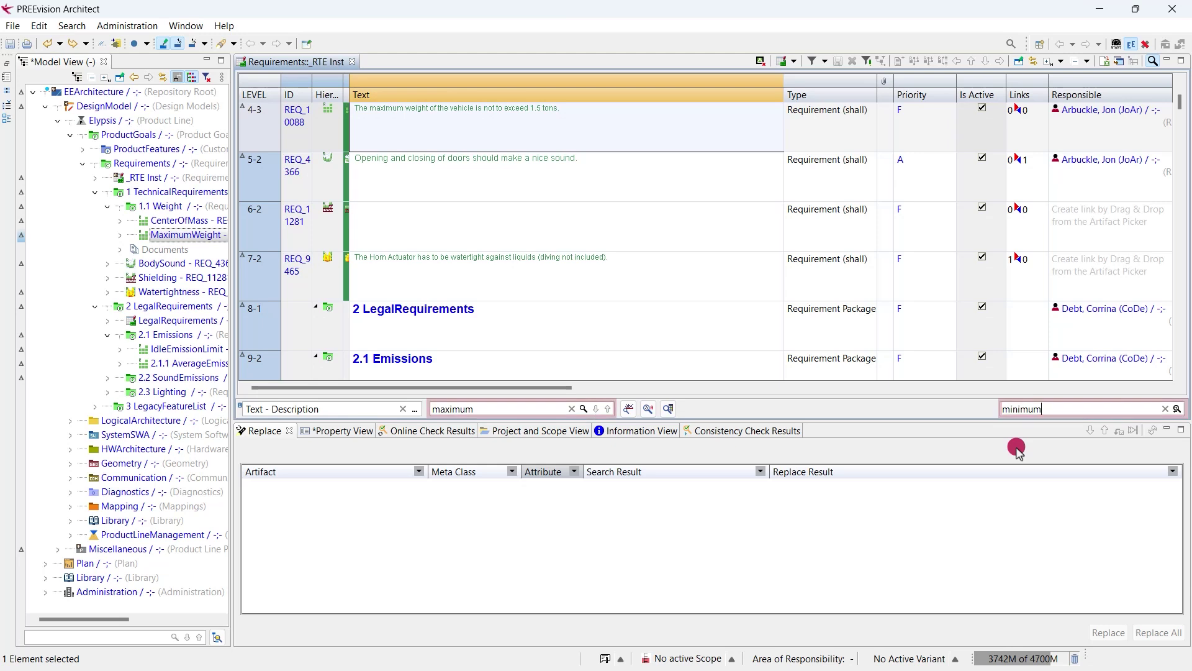
{"action": "left_click", "coordinate": [1178, 408]}
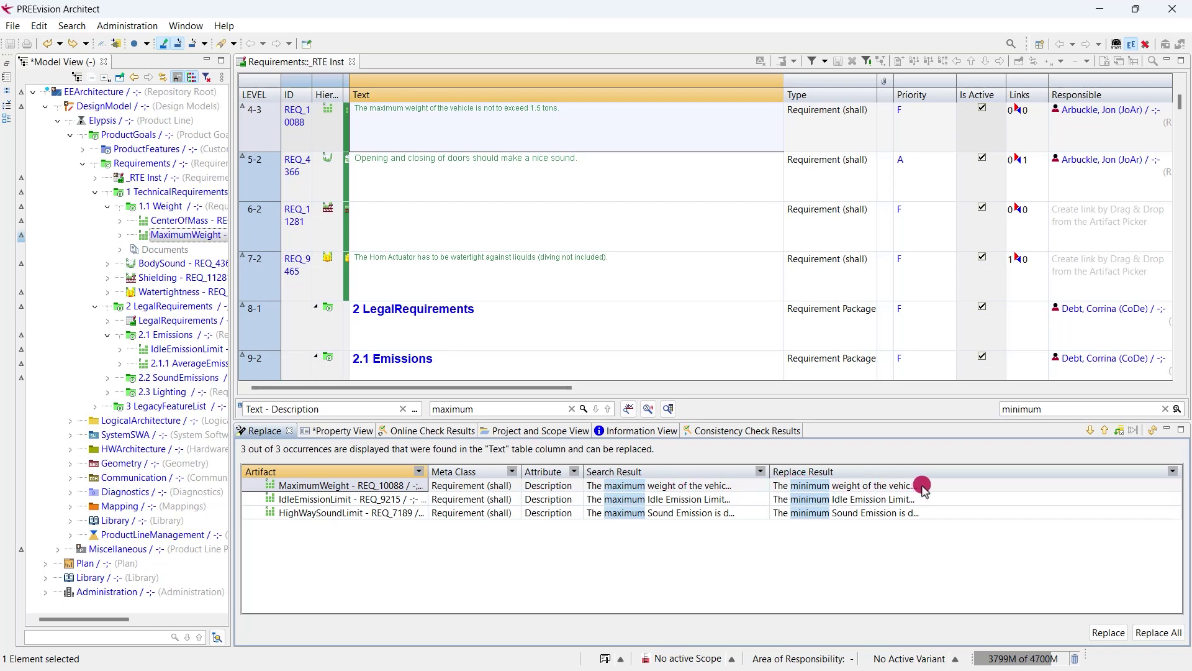
{"action": "left_click", "coordinate": [1109, 632]}
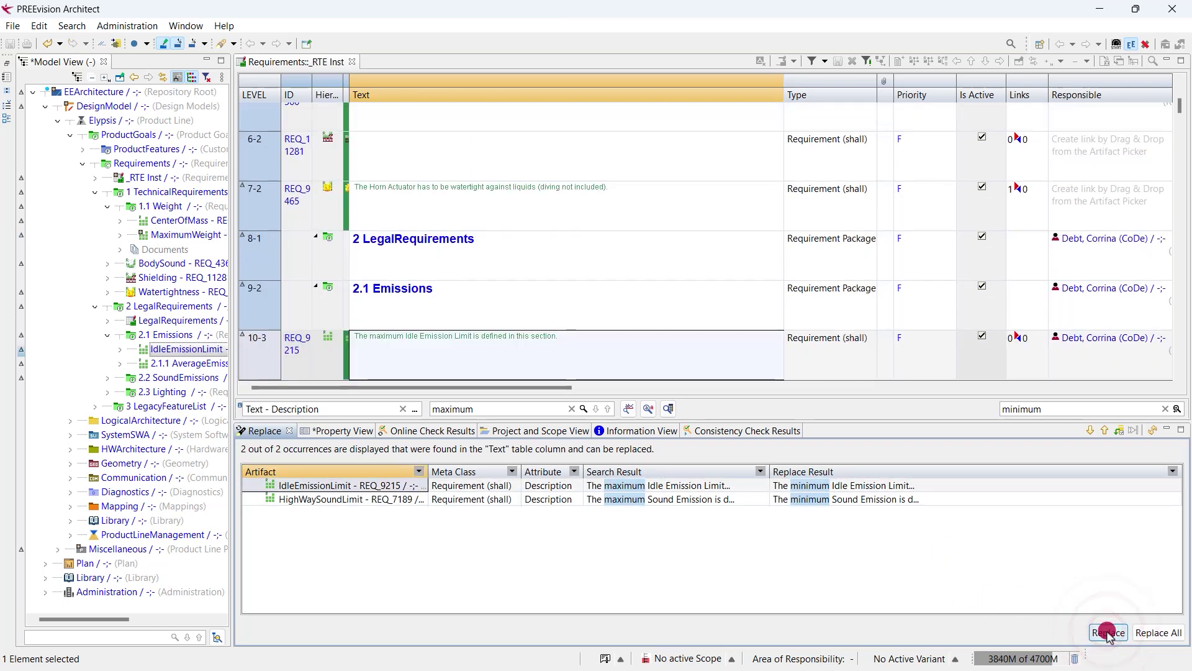
{"action": "scroll", "coordinate": [571, 252], "scroll_direction": "up", "scroll_amount": 5}
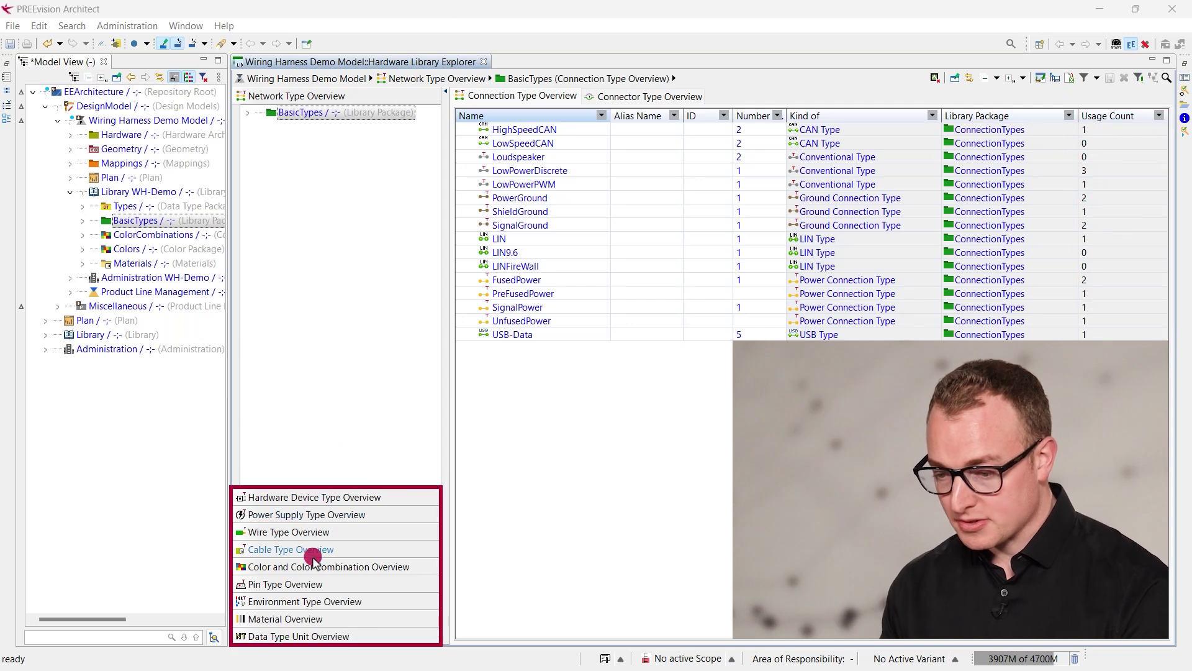
- Show the Data Type Unit Overview for the Types package in the Hardware Library Explorer
{"action": "left_click", "coordinate": [282, 637]}
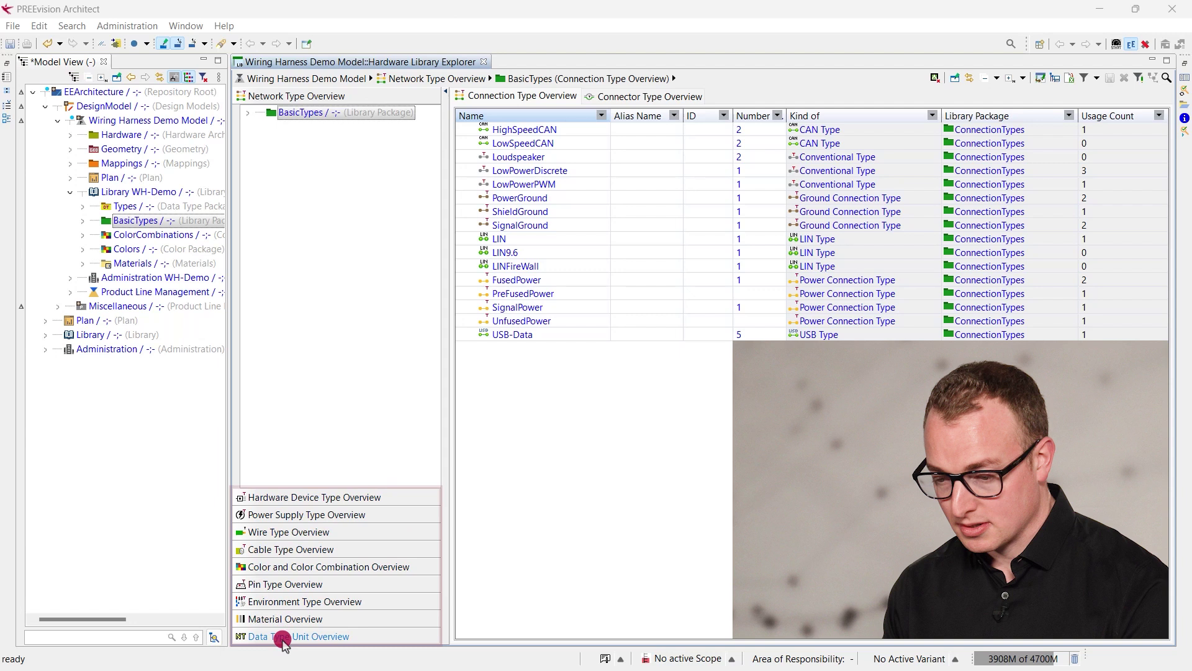
{"action": "left_click", "coordinate": [287, 273]}
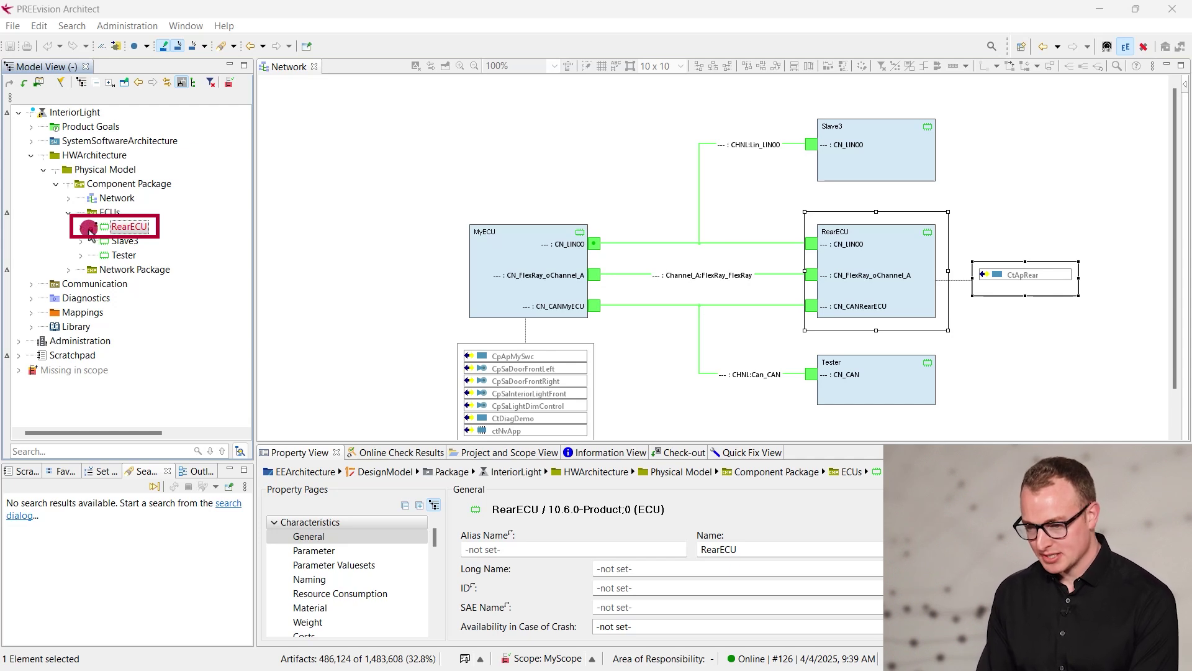
- Display the Extended Lockstatus Information for RearECU's lock icon in the Model View
{"action": "mouse_move", "coordinate": [90, 231]}
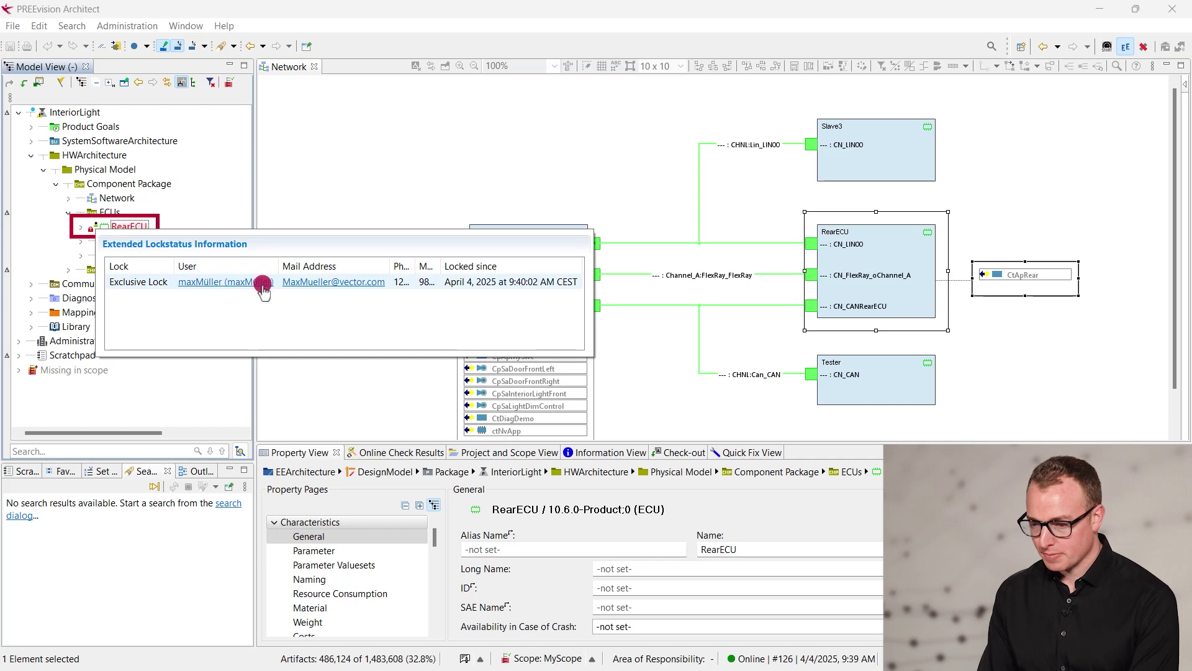
- Start a new Outlook message to the RearECU lock holder from the address in the lock popup
{"action": "left_click", "coordinate": [324, 284]}
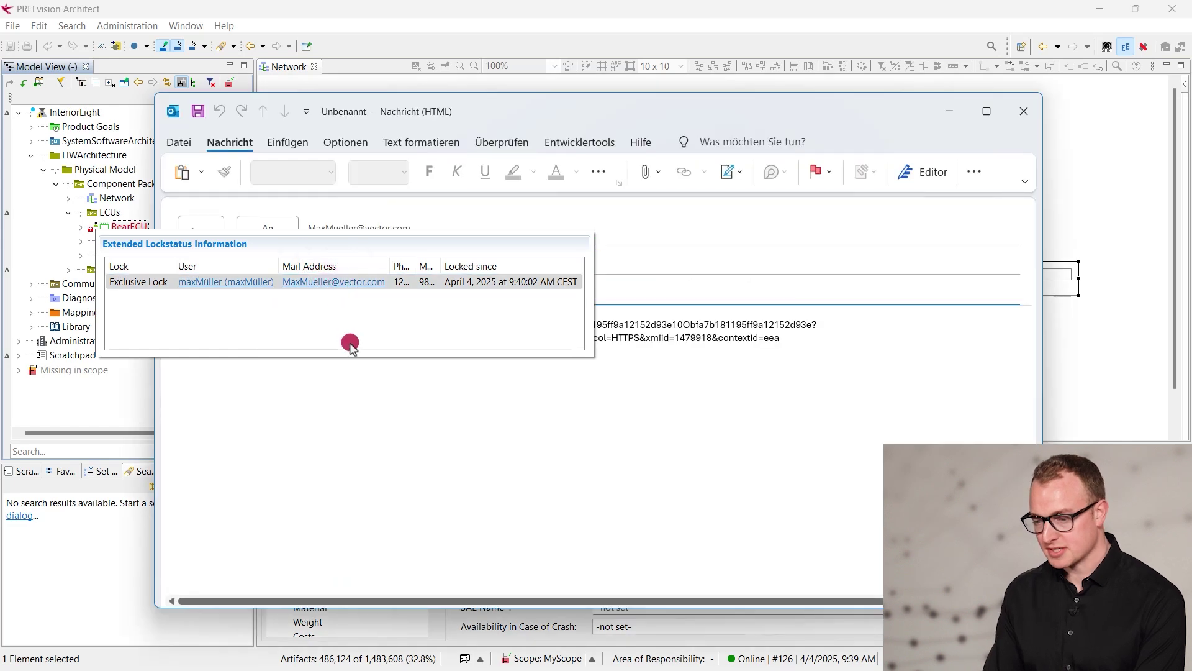